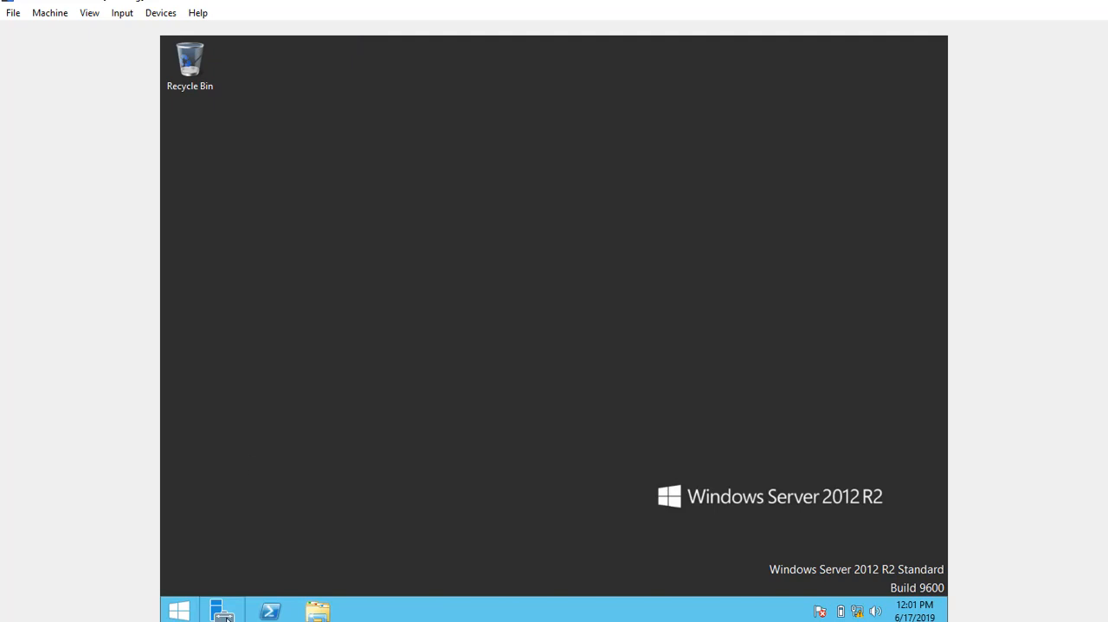
Open Server Manager and start adding roles with a role-based or feature-based installation on the server from the server pool
{"action": "left_click", "coordinate": [179, 610]}
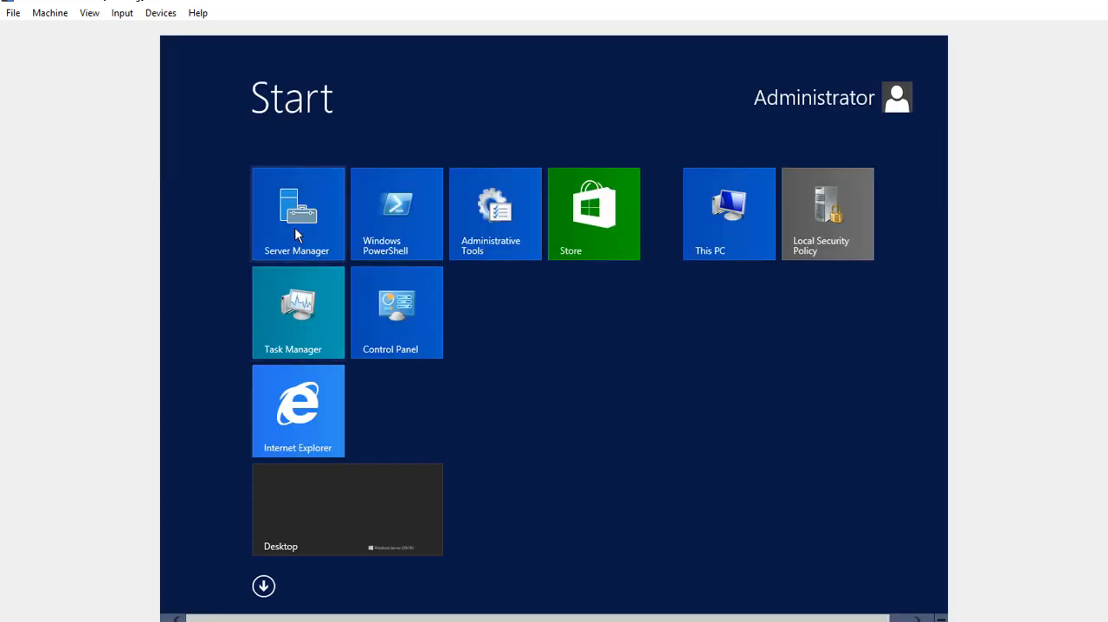
{"action": "left_click", "coordinate": [294, 227]}
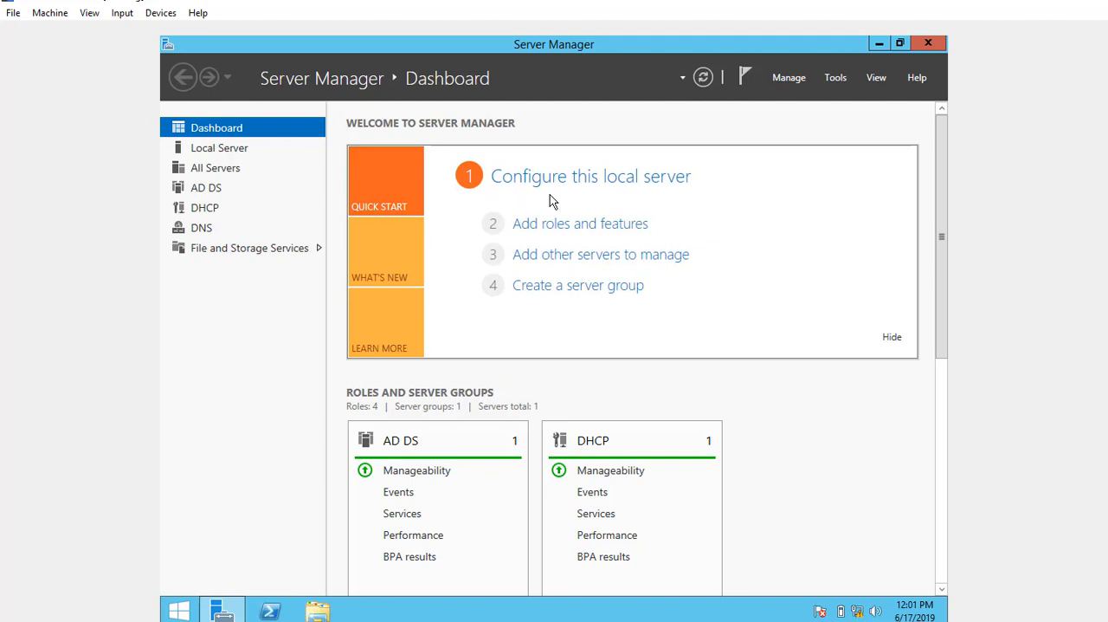
{"action": "left_click", "coordinate": [580, 228]}
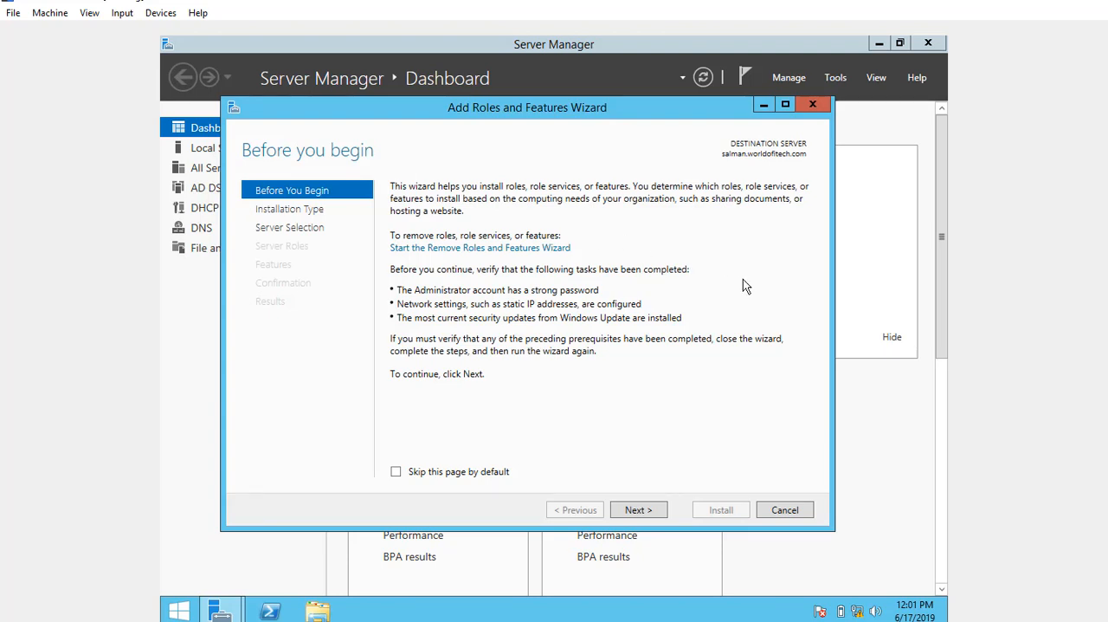
{"action": "left_click", "coordinate": [652, 517]}
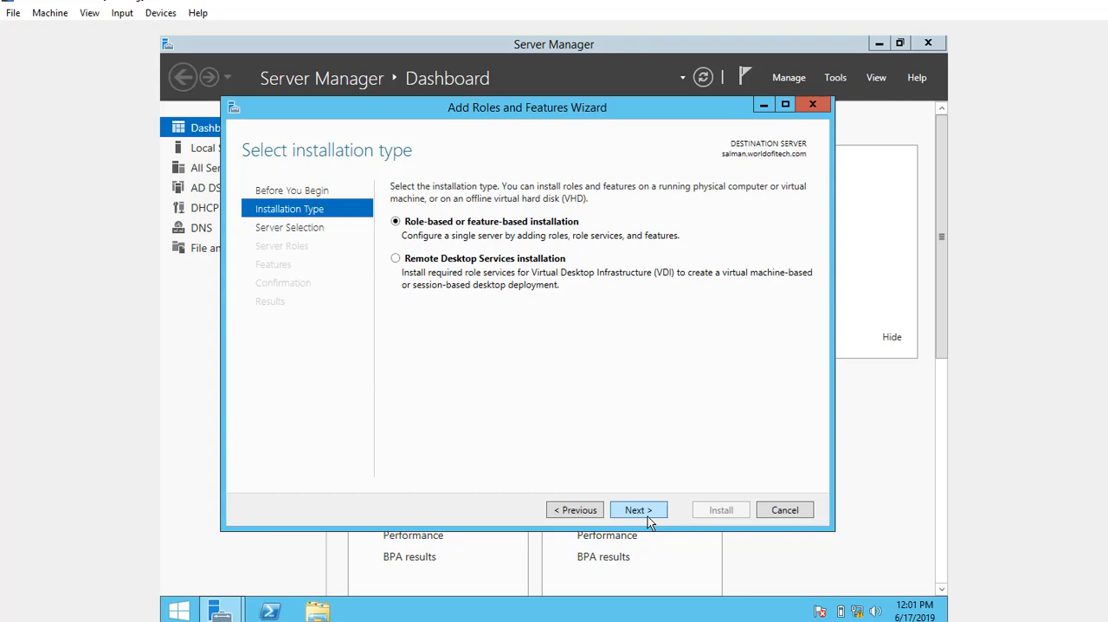
{"action": "left_click", "coordinate": [648, 516]}
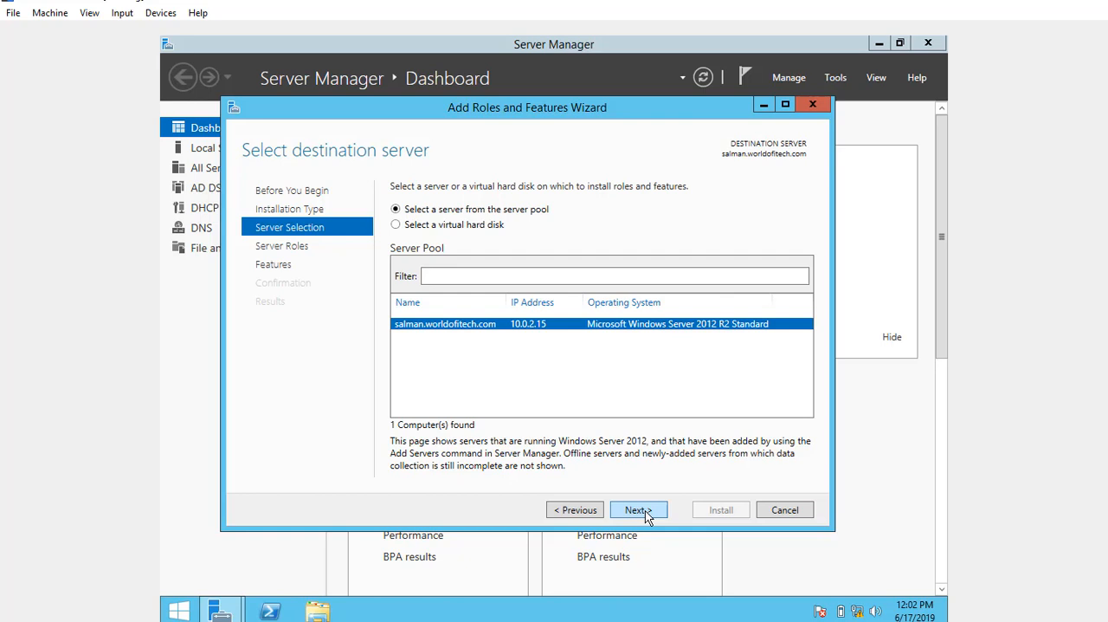
{"action": "left_click", "coordinate": [645, 515]}
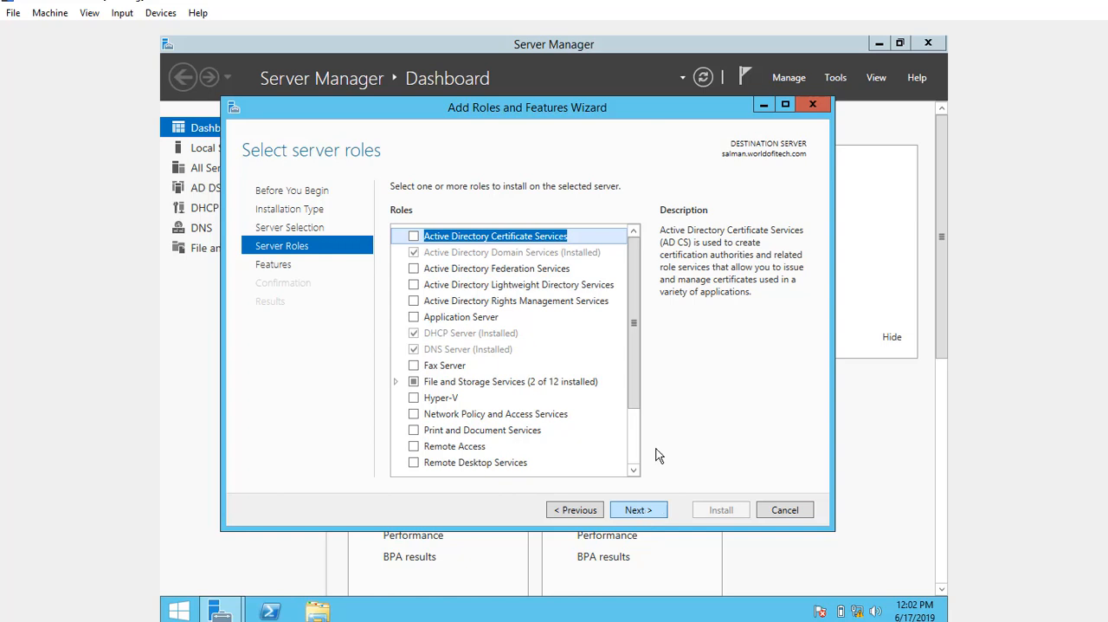
Select the File Server Resource Manager role service under File and iSCSI Services
{"action": "left_click", "coordinate": [396, 381]}
{"action": "left_click", "coordinate": [451, 397]}
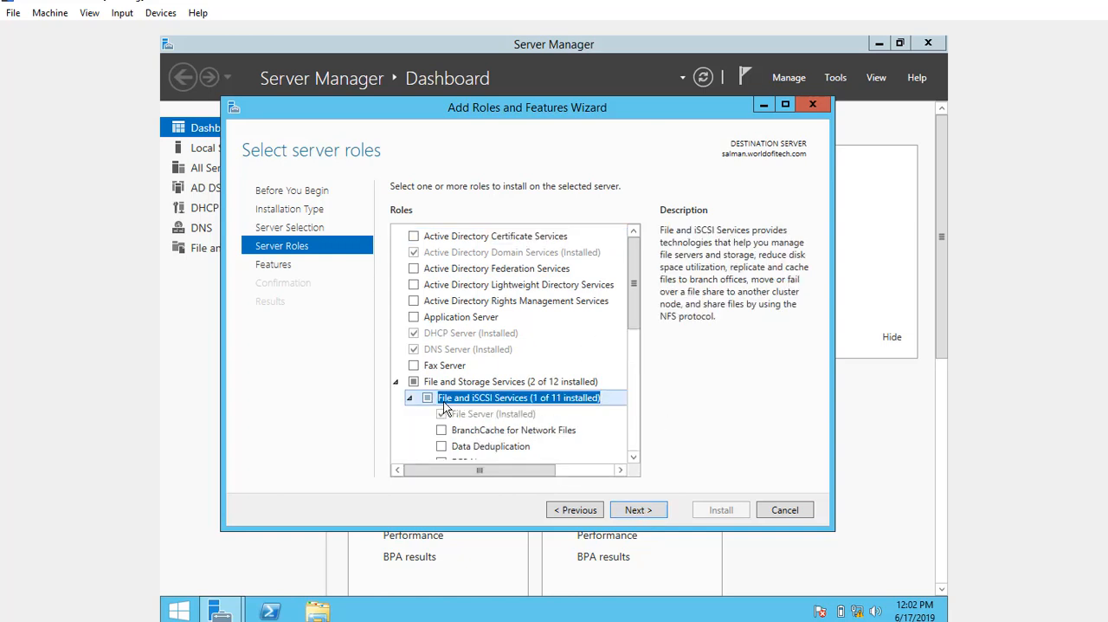
{"action": "left_click", "coordinate": [526, 416]}
{"action": "scroll", "coordinate": [520, 398], "scroll_direction": "down", "scroll_amount": 2}
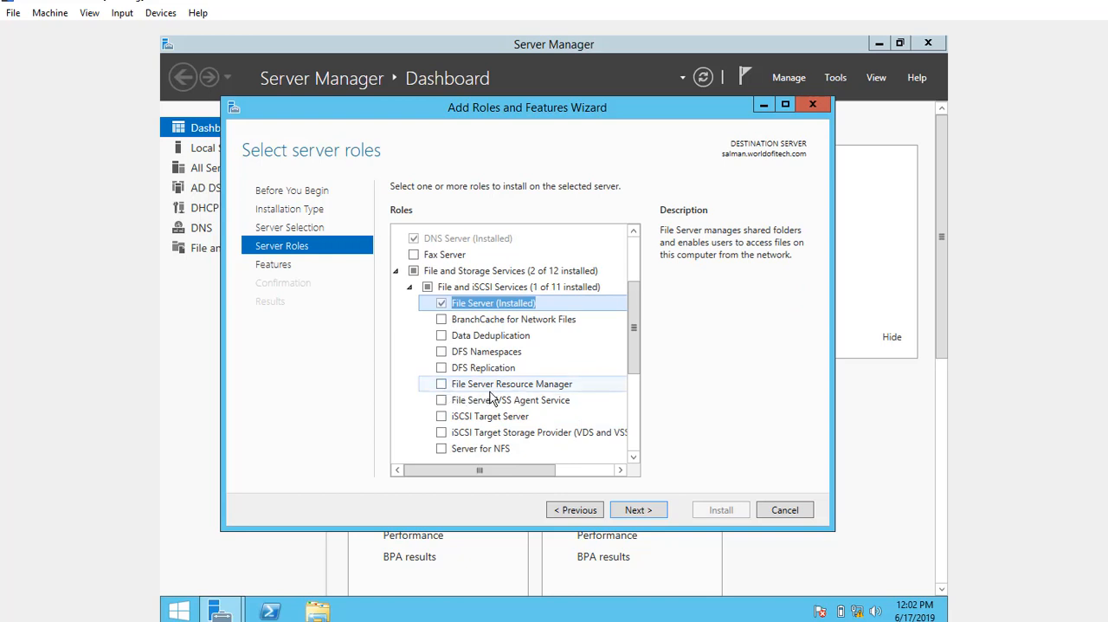
{"action": "left_click", "coordinate": [442, 384]}
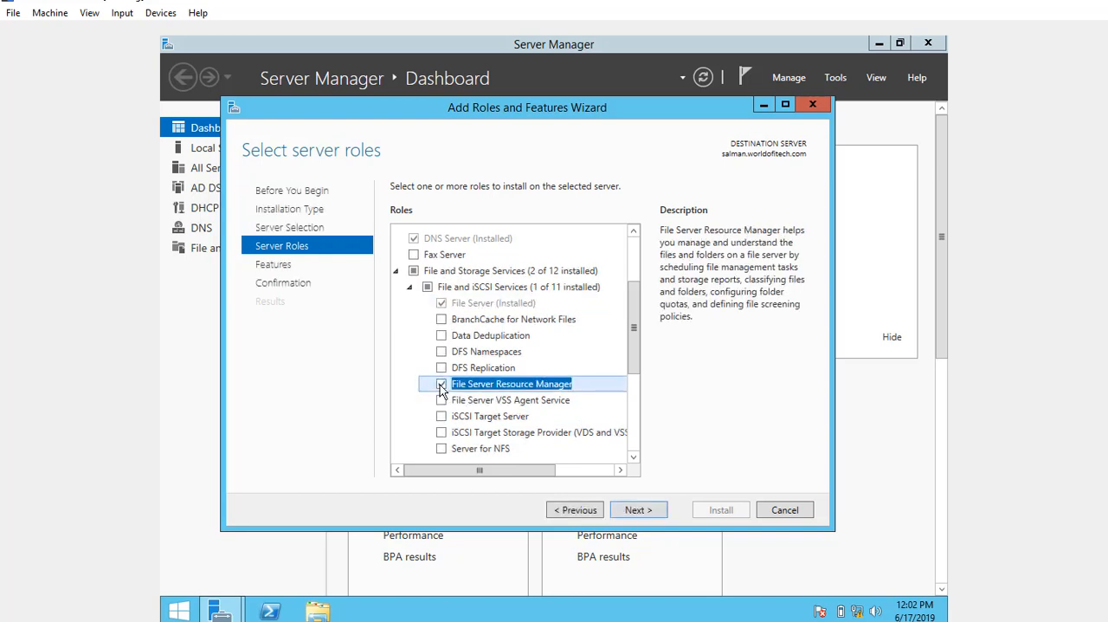
Install the selected role service without additional features and close the wizard once the installation finishes
{"action": "left_click", "coordinate": [638, 510]}
{"action": "left_click", "coordinate": [637, 510]}
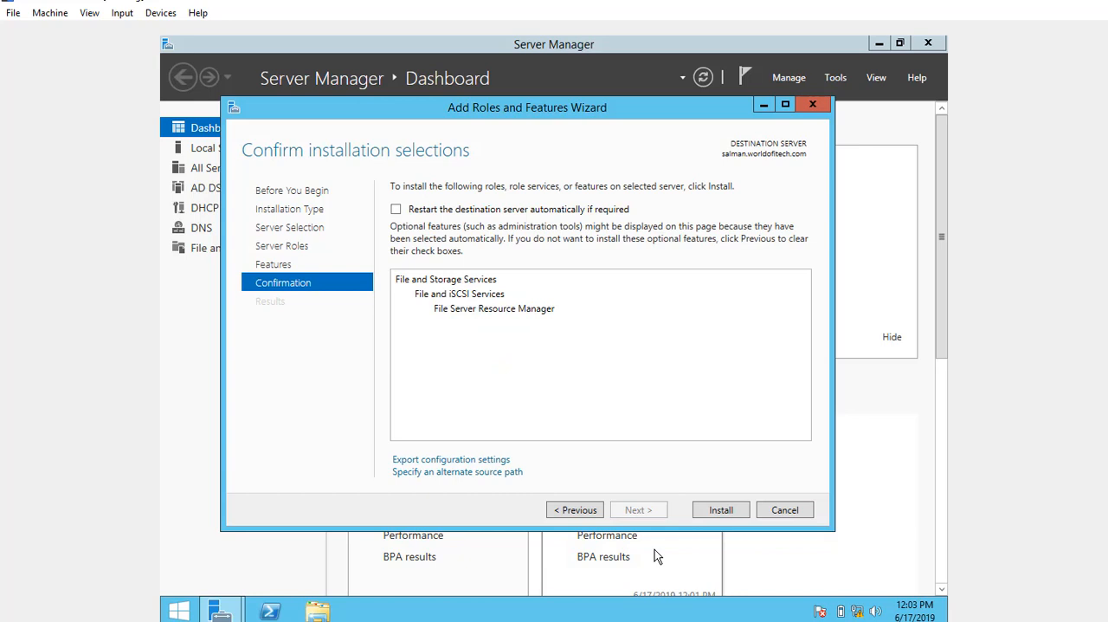
{"action": "left_click", "coordinate": [722, 509]}
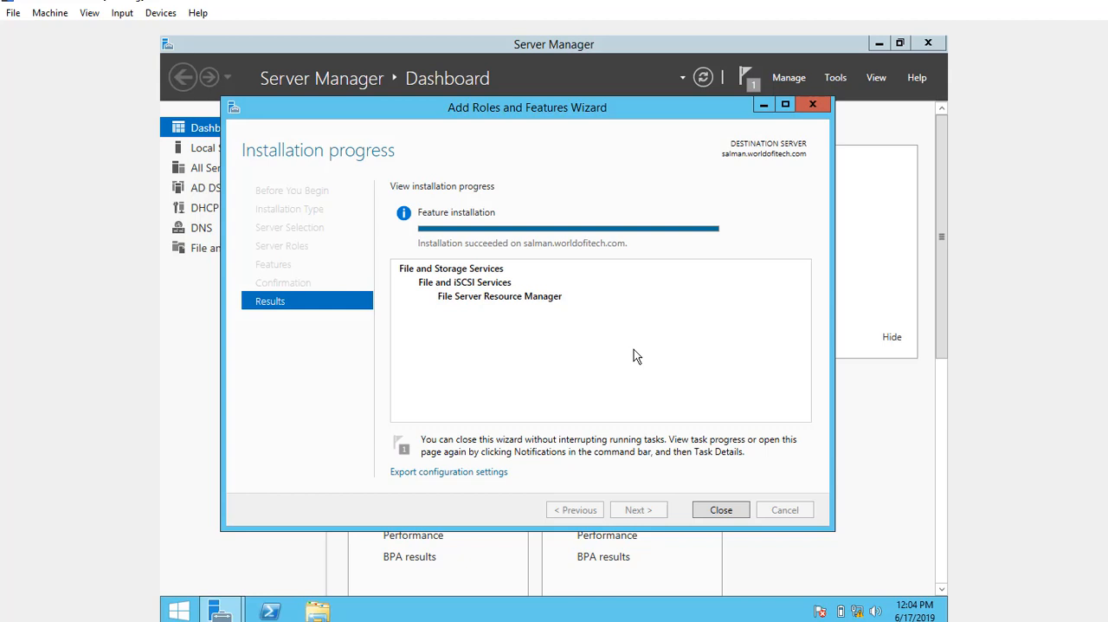
{"action": "left_click", "coordinate": [723, 511]}
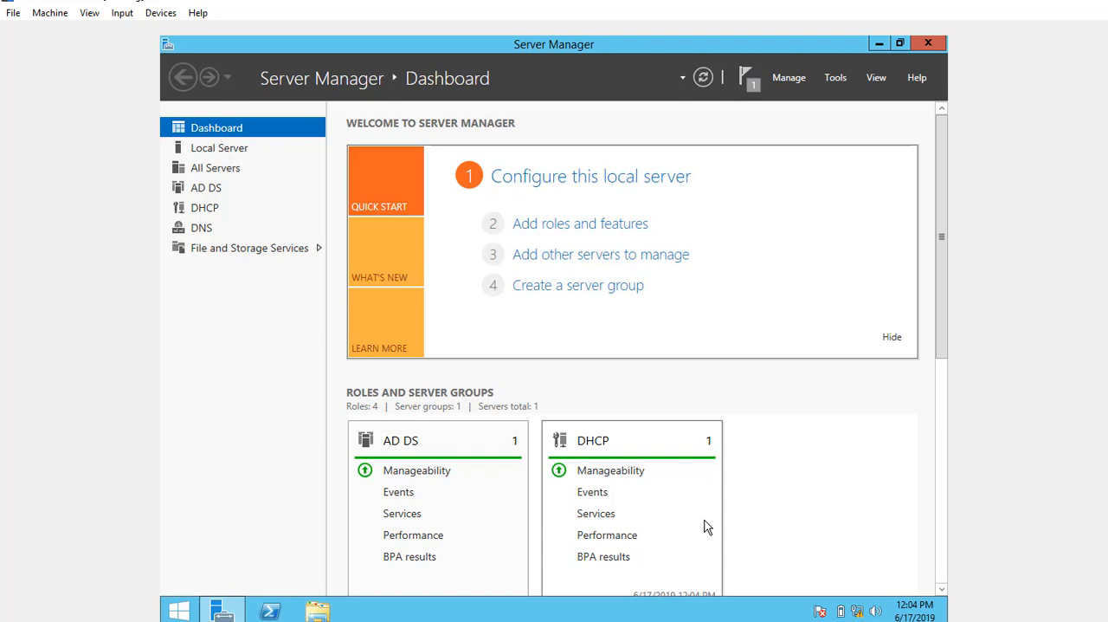
Open File Server Resource Manager and display the quota templates under Quota Management
{"action": "left_click", "coordinate": [837, 77]}
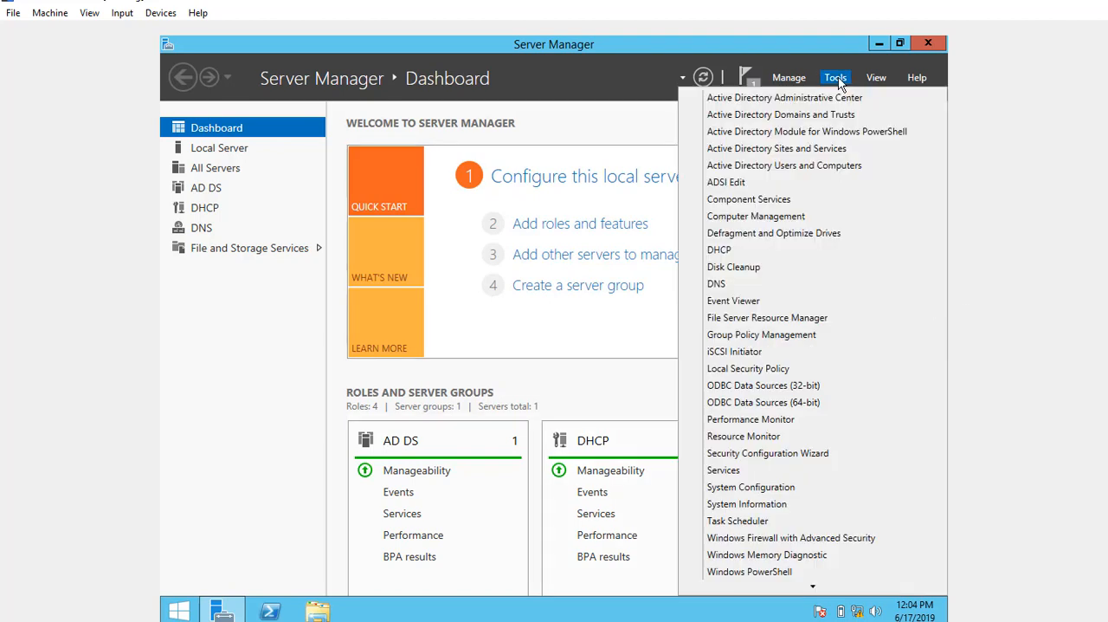
{"action": "left_click", "coordinate": [817, 321]}
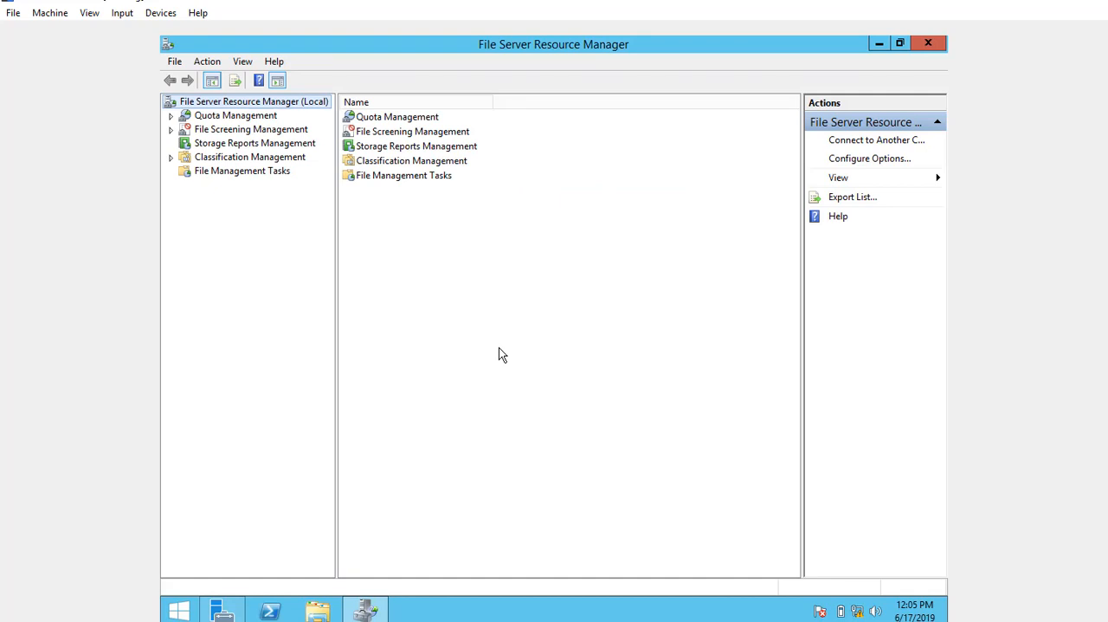
{"action": "double_click", "coordinate": [235, 115]}
{"action": "left_click", "coordinate": [244, 143]}
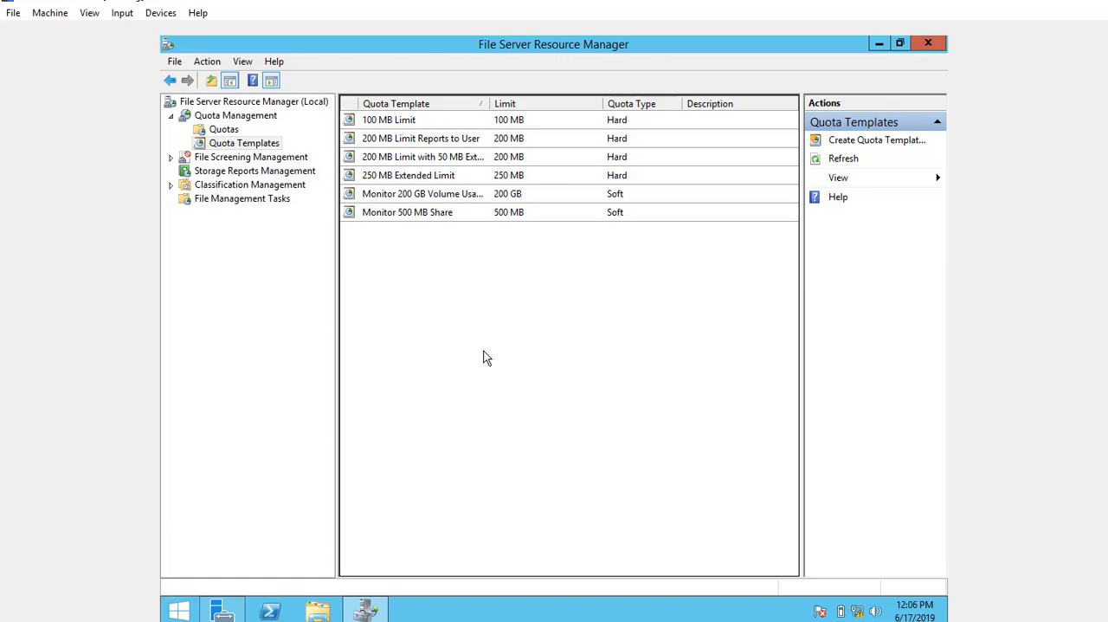
Start a new quota template named 50 GB with a space limit of 50 GB
{"action": "right_click", "coordinate": [232, 149]}
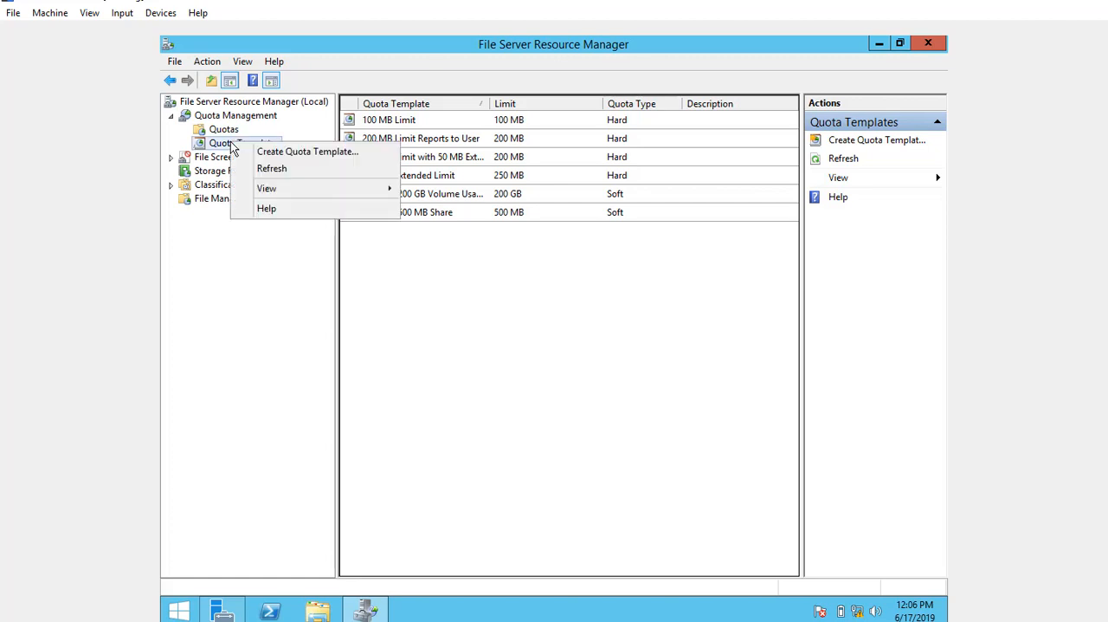
{"action": "left_click", "coordinate": [297, 151]}
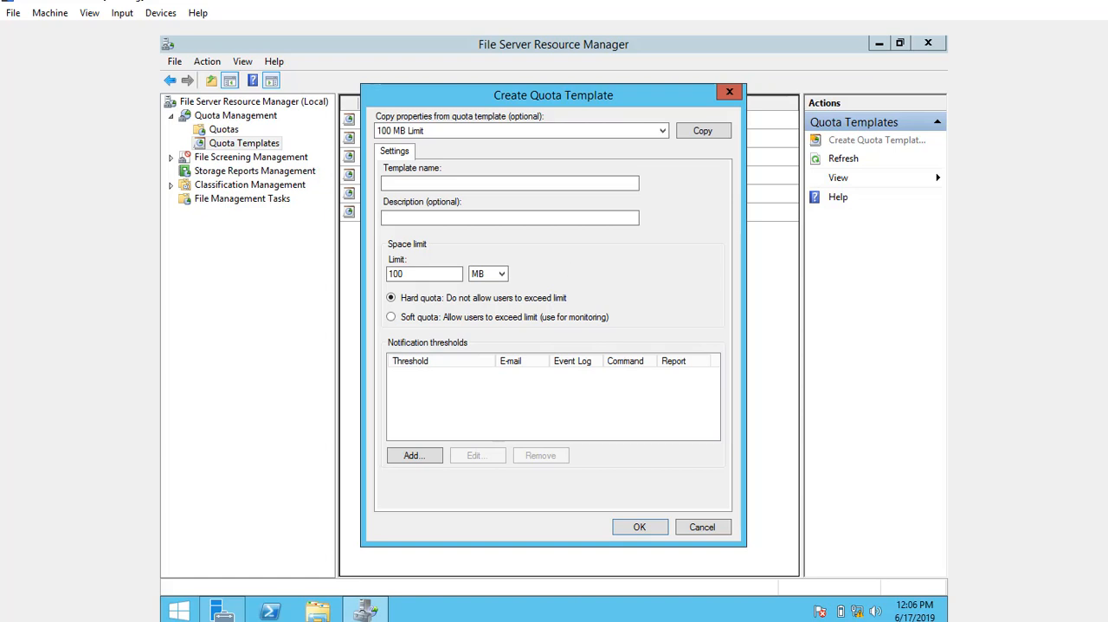
{"action": "left_click", "coordinate": [445, 182]}
{"action": "type", "text": "50"}
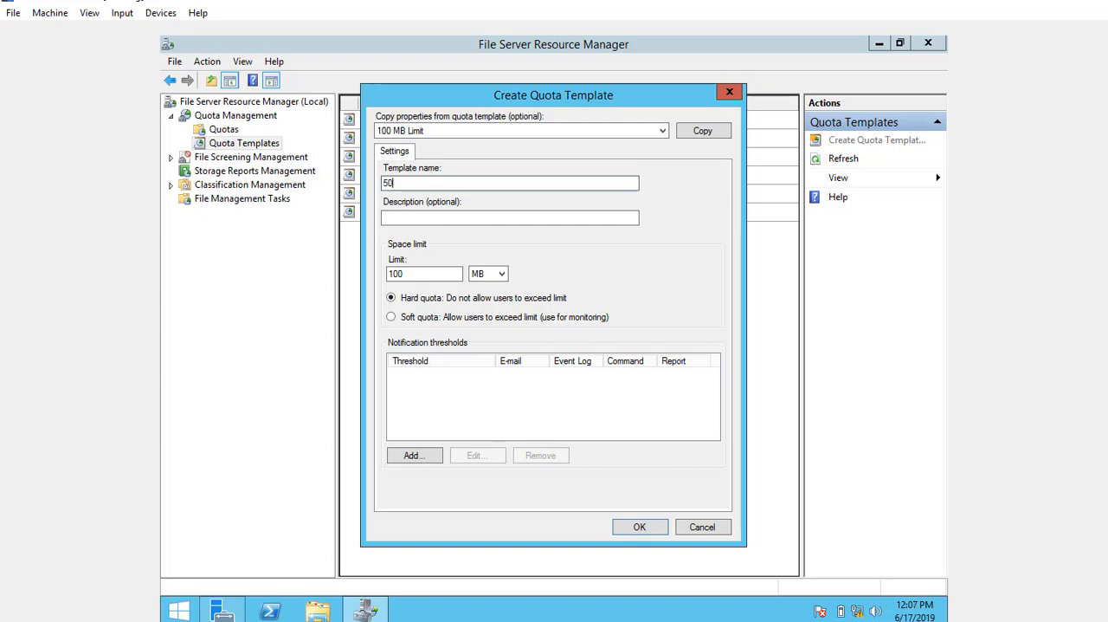
{"action": "type", "text": " GB"}
{"action": "key", "text": "Tab"}
{"action": "key", "text": "Tab"}
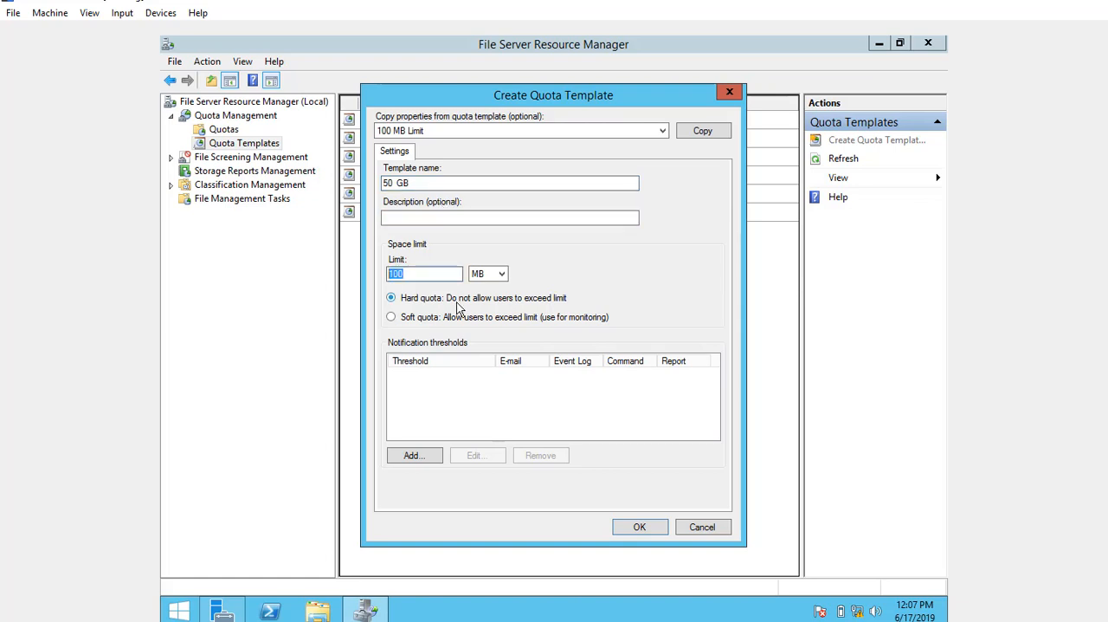
{"action": "type", "text": "50"}
{"action": "left_click", "coordinate": [488, 274]}
{"action": "left_click", "coordinate": [496, 307]}
Add an 85% notification threshold that e-mails the user who exceeded it, and save the 50 GB template
{"action": "left_click", "coordinate": [415, 456]}
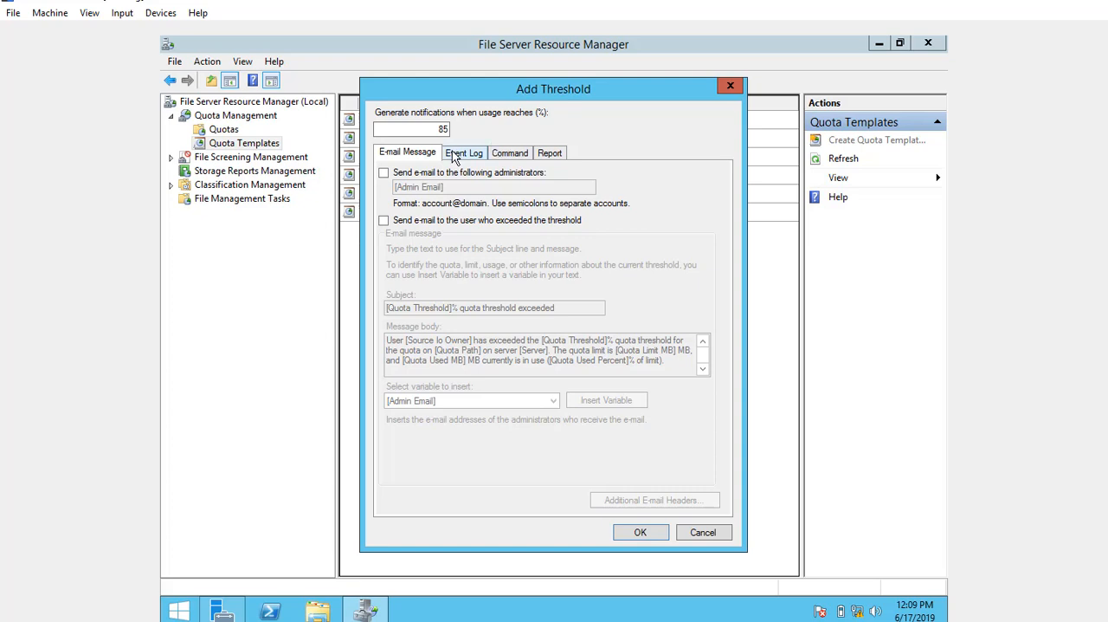
{"action": "left_click", "coordinate": [383, 221]}
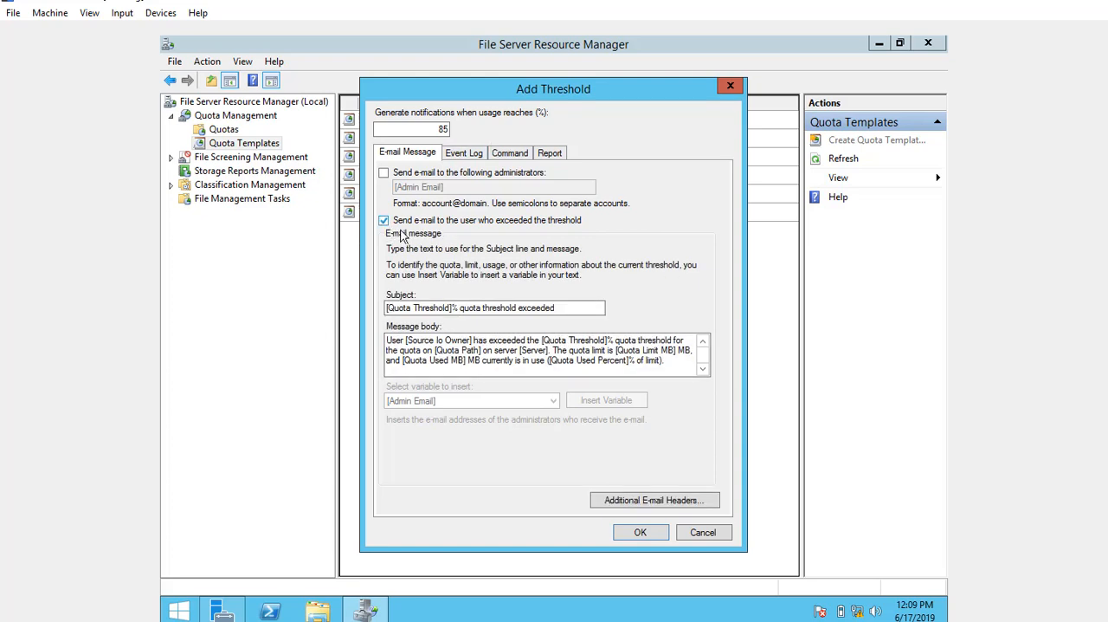
{"action": "left_click", "coordinate": [647, 537]}
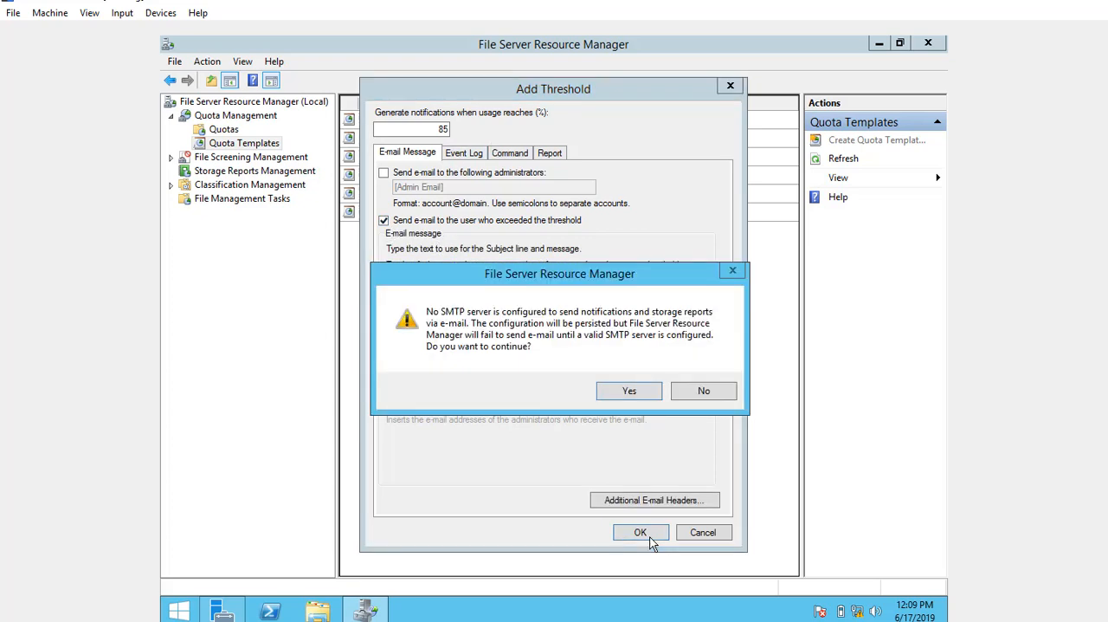
{"action": "left_click", "coordinate": [627, 393]}
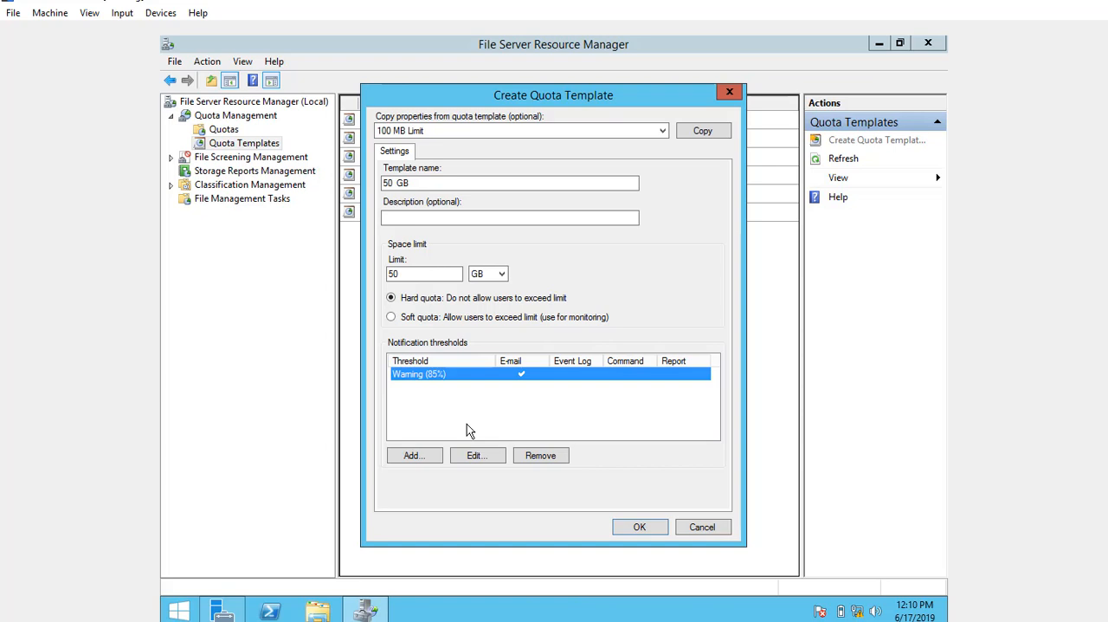
{"action": "left_click", "coordinate": [640, 528]}
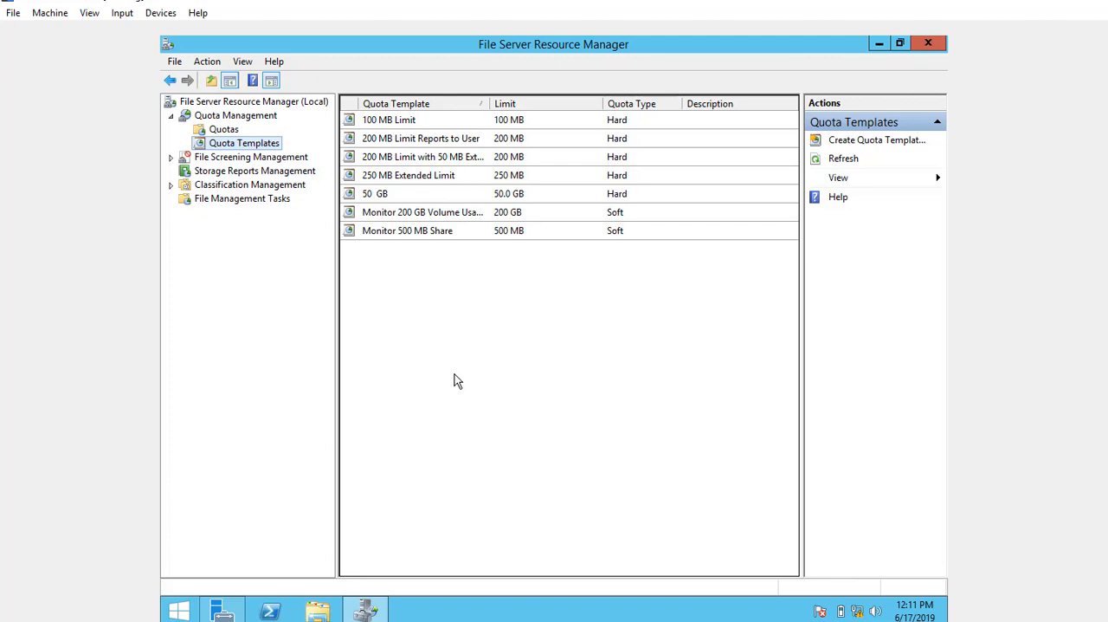
{"action": "left_click", "coordinate": [595, 194]}
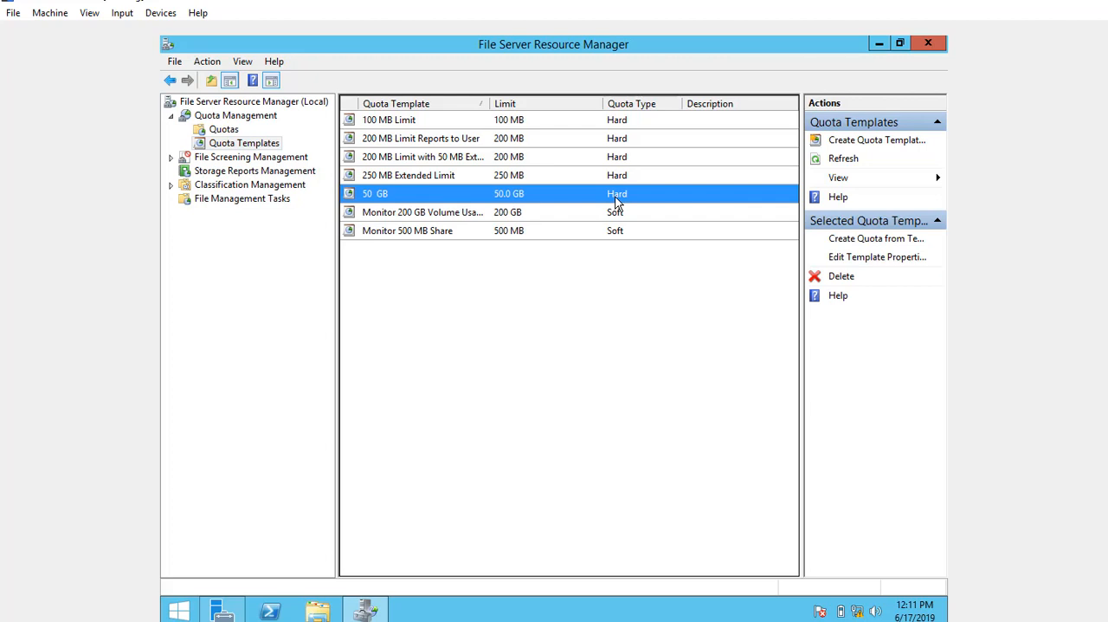
Create a folder named quota on Local Disk (C:) in File Explorer
{"action": "key", "text": "super+e"}
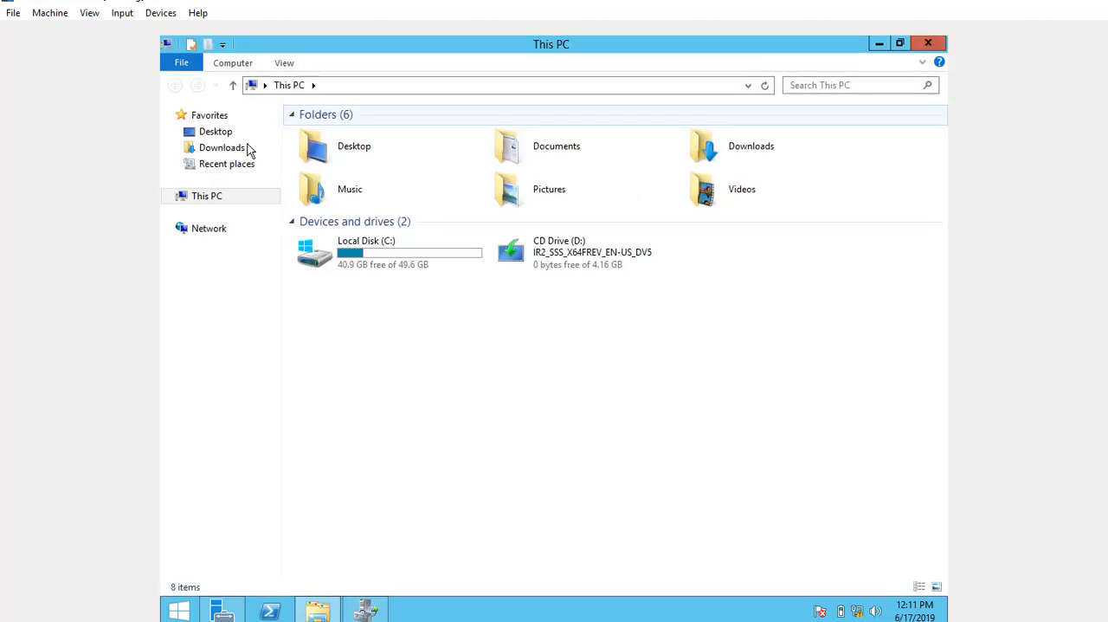
{"action": "left_click", "coordinate": [379, 255]}
{"action": "double_click", "coordinate": [379, 253]}
{"action": "right_click", "coordinate": [524, 339]}
{"action": "mouse_move", "coordinate": [574, 473]}
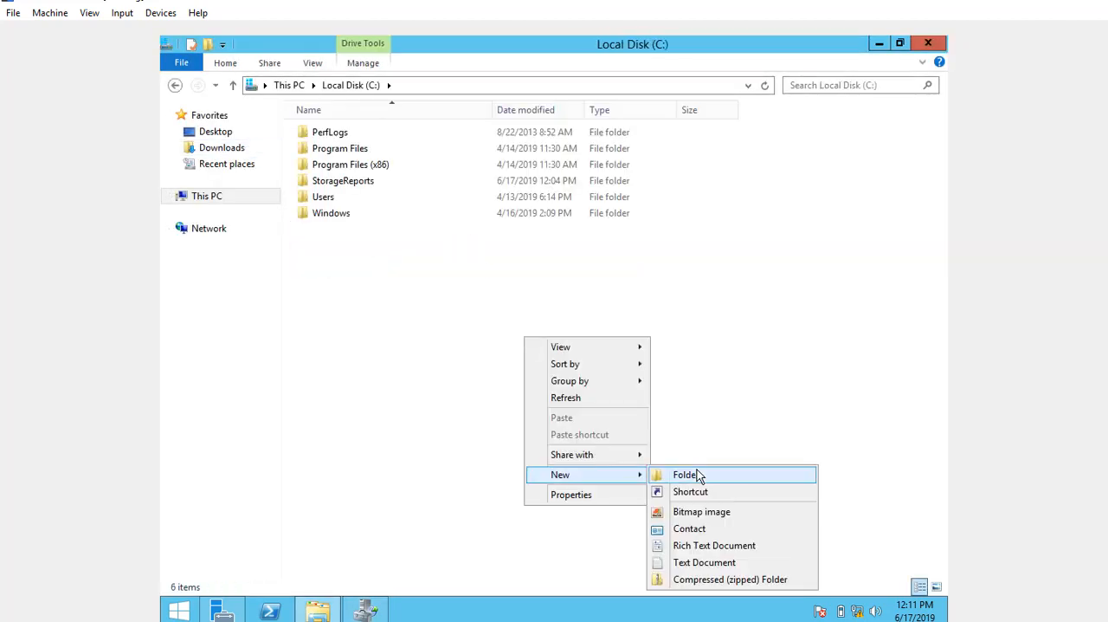
{"action": "left_click", "coordinate": [698, 475]}
{"action": "type", "text": "quota"}
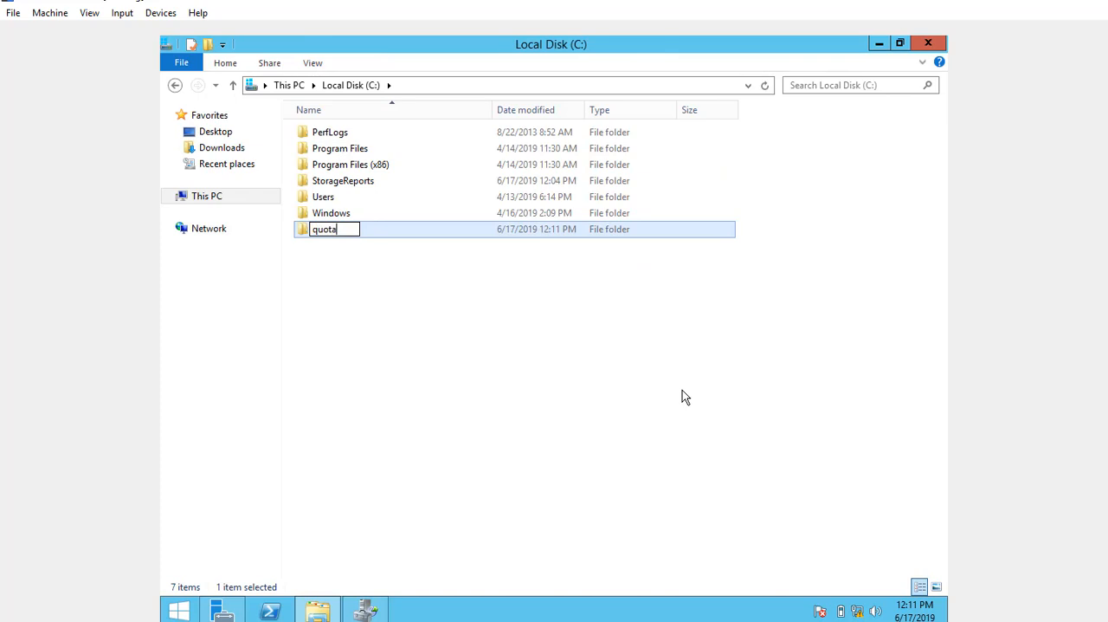
{"action": "left_click", "coordinate": [482, 302]}
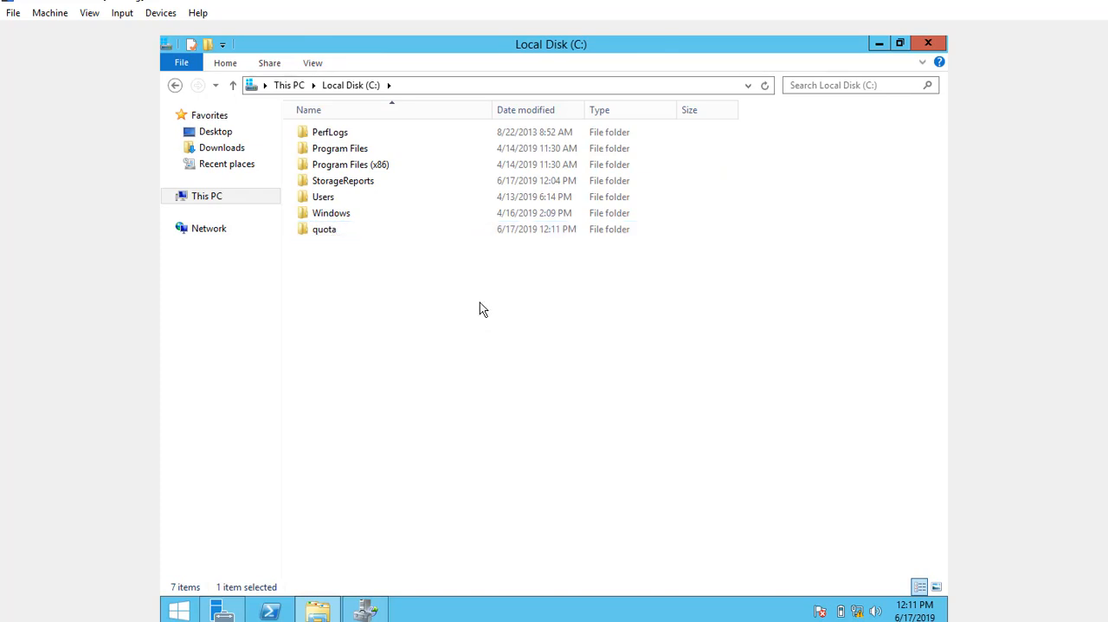
{"action": "left_click", "coordinate": [353, 236]}
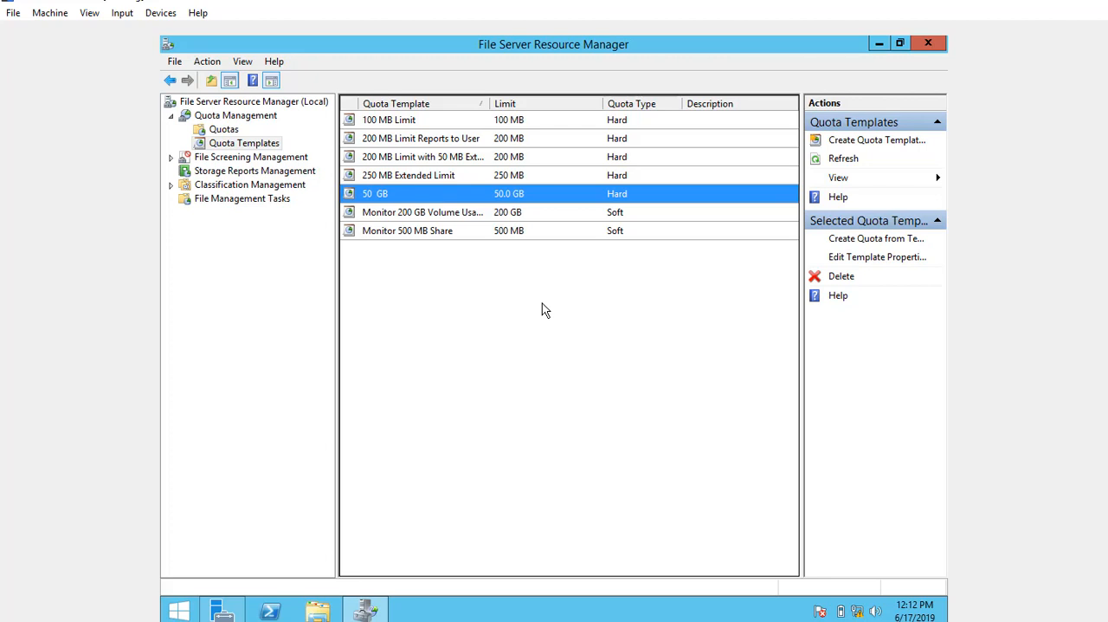
Create a quota on the path C:\quota from the 50 GB template
{"action": "right_click", "coordinate": [383, 196]}
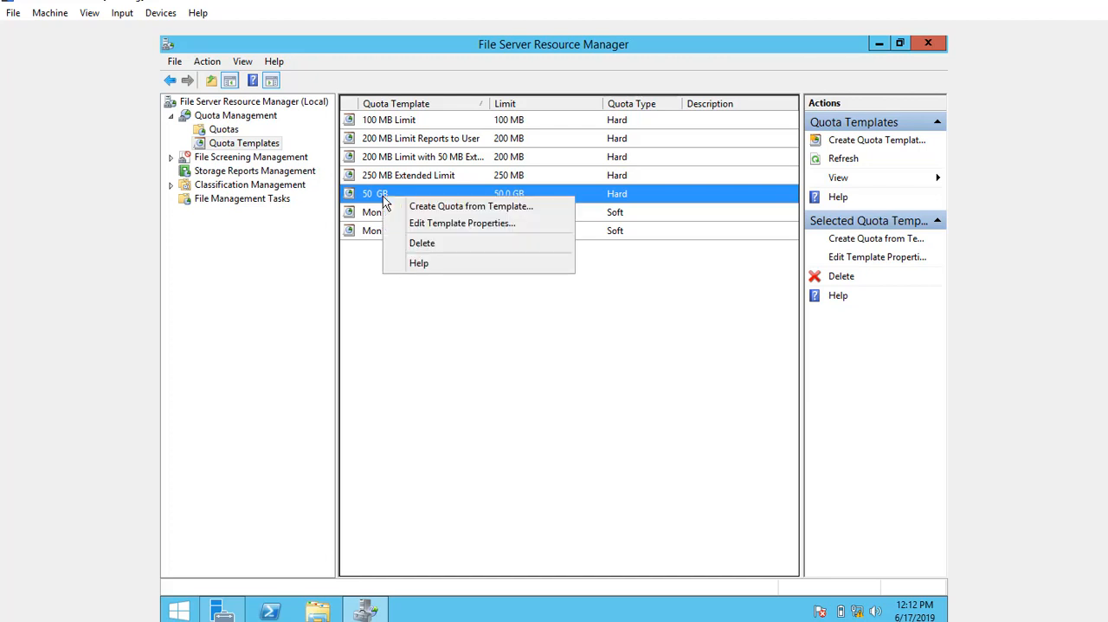
{"action": "left_click", "coordinate": [466, 207]}
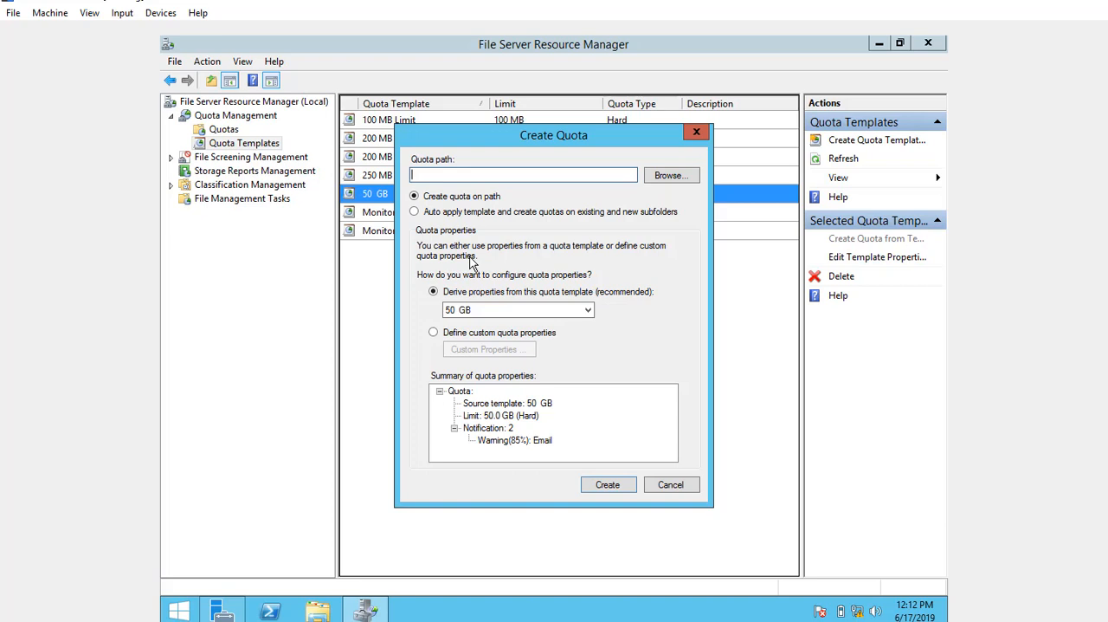
{"action": "left_click", "coordinate": [672, 177]}
{"action": "scroll", "coordinate": [524, 346], "scroll_direction": "down", "scroll_amount": 1}
{"action": "double_click", "coordinate": [524, 349]}
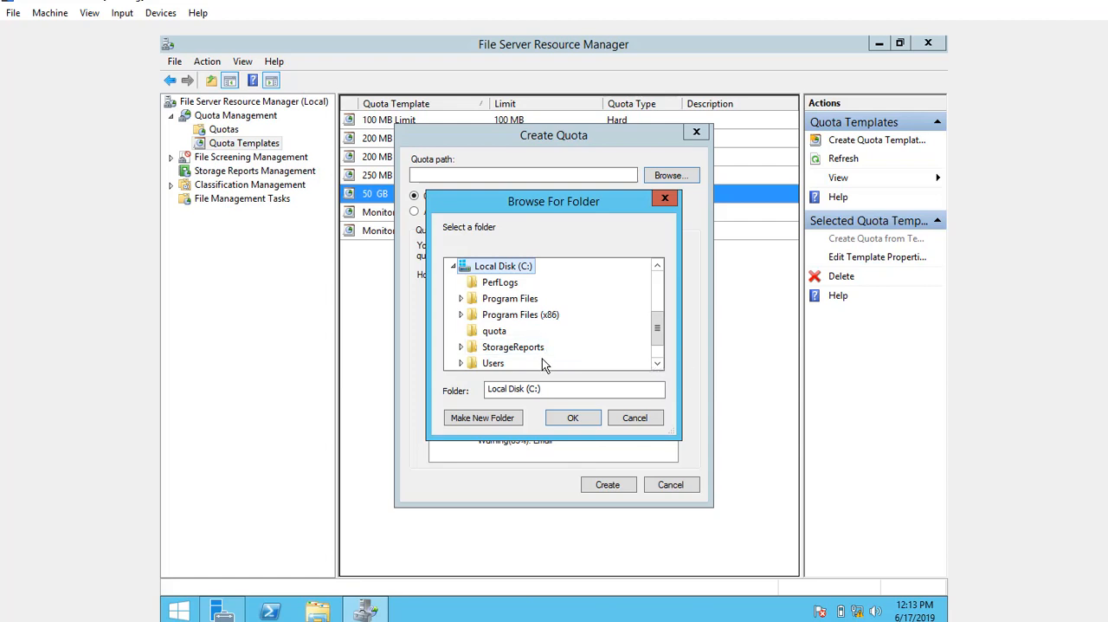
{"action": "left_click", "coordinate": [500, 333]}
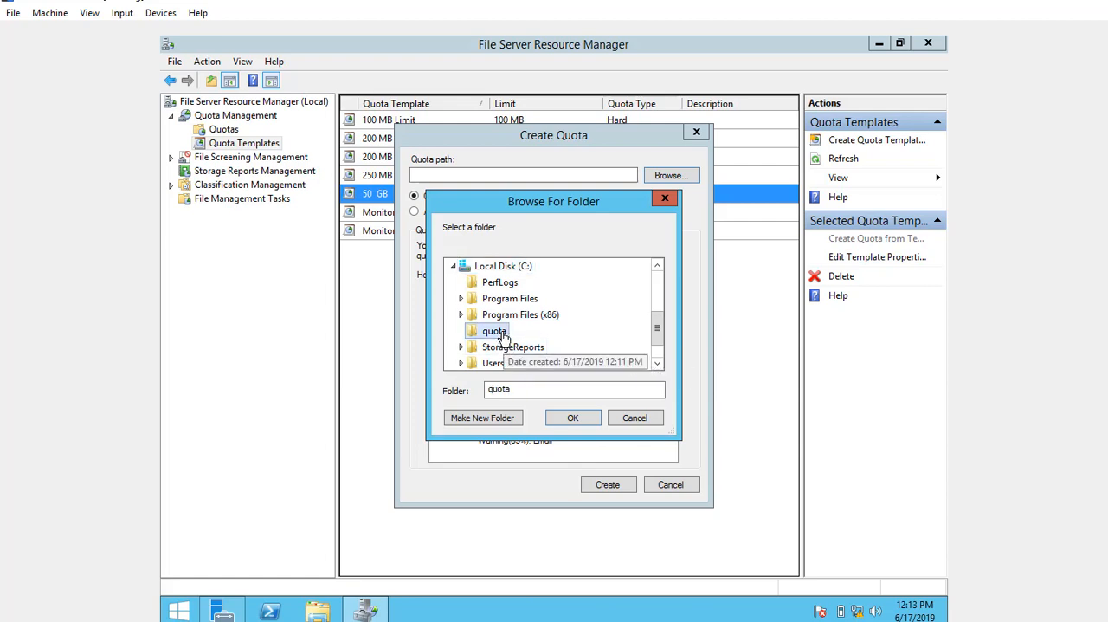
{"action": "left_click", "coordinate": [576, 419]}
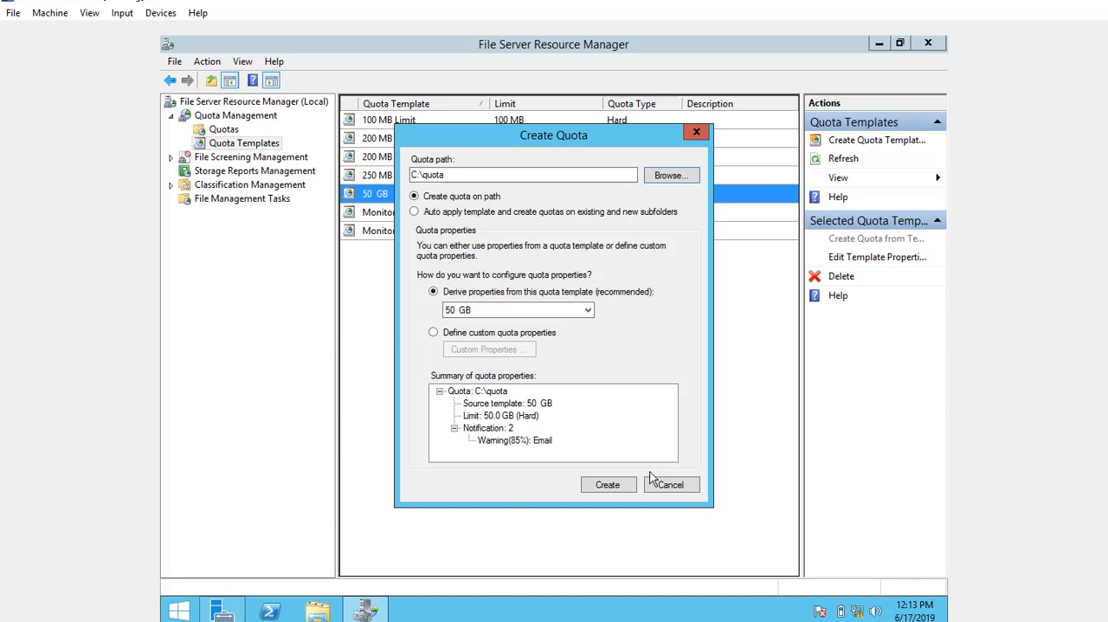
{"action": "left_click", "coordinate": [606, 485]}
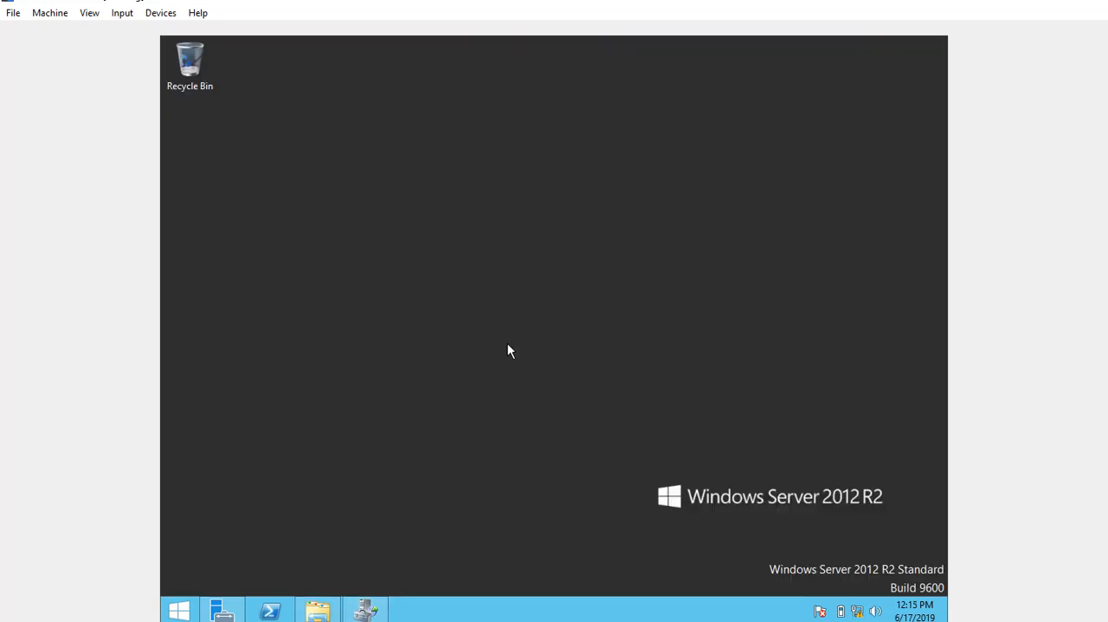